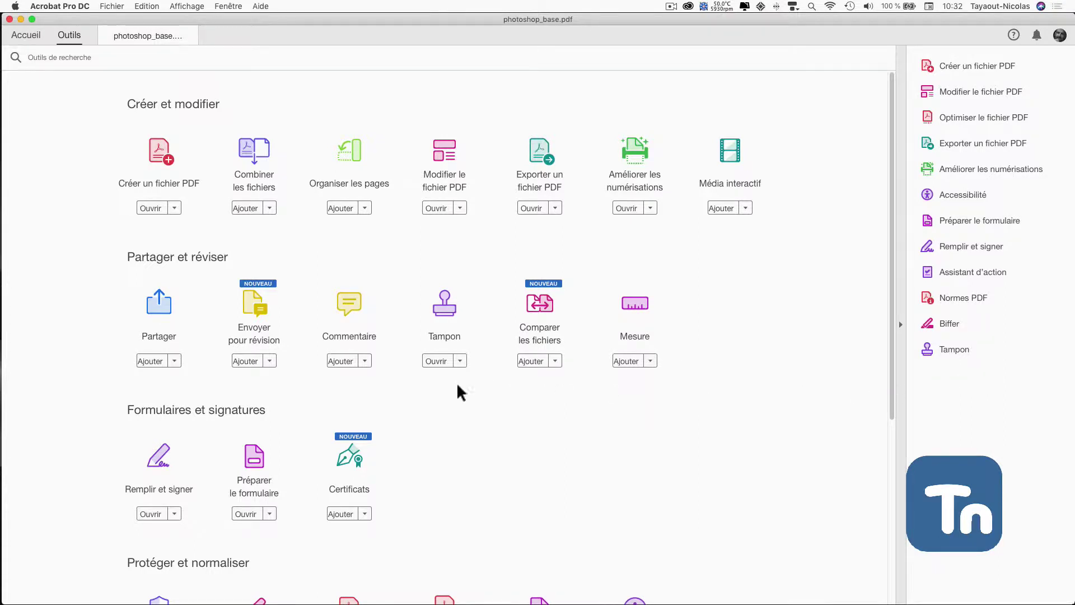
Add a shortcut for the Commentaire tool and place it directly below Exporter un fichier PDF in the tools list.
left_click(361, 363)
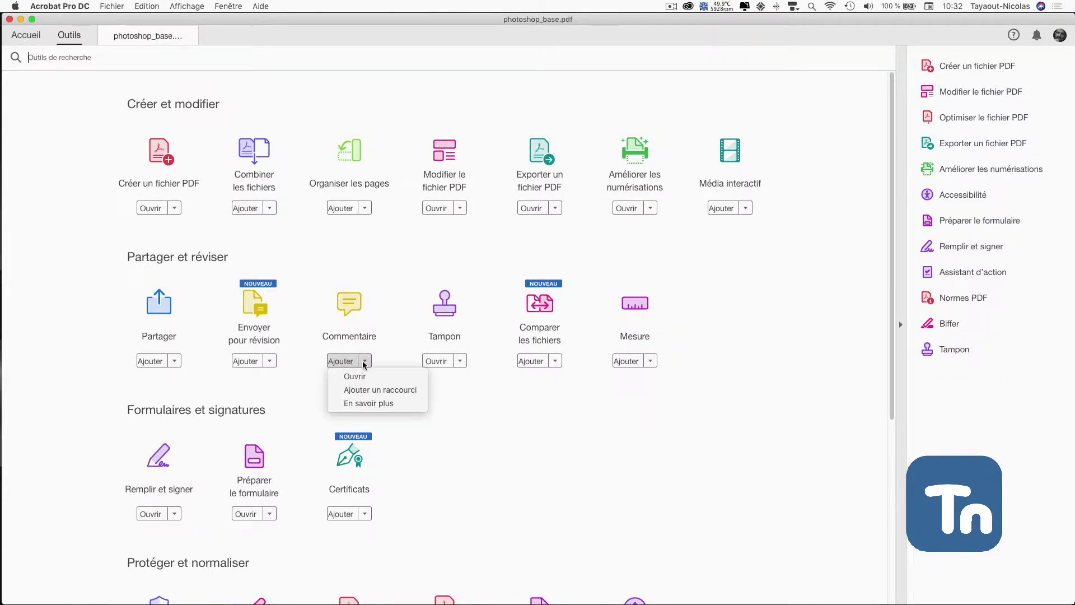
left_click(373, 391)
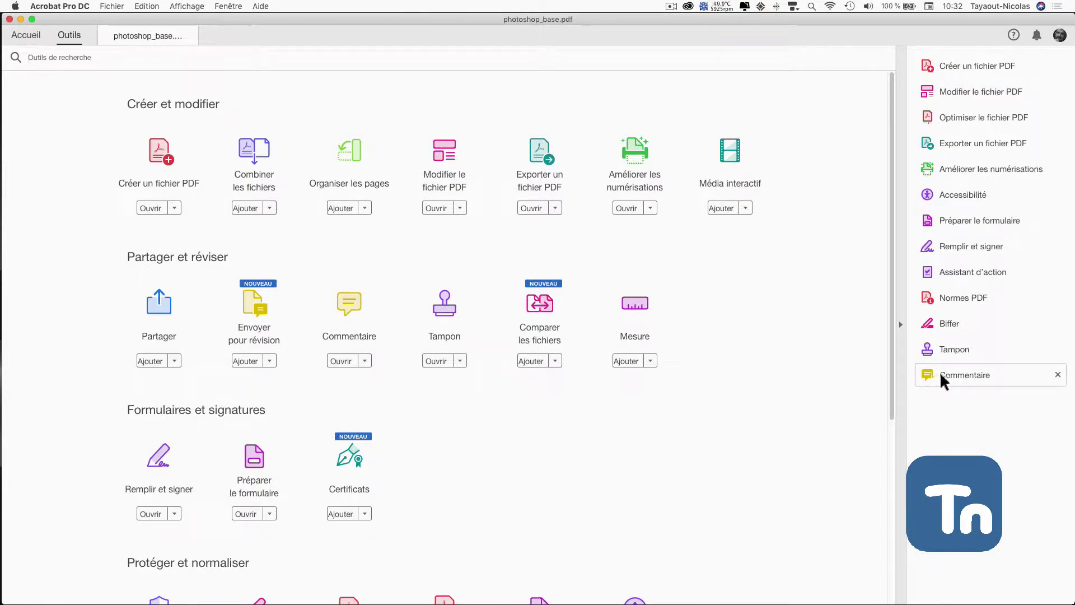
left_click_drag(951, 376, 984, 169)
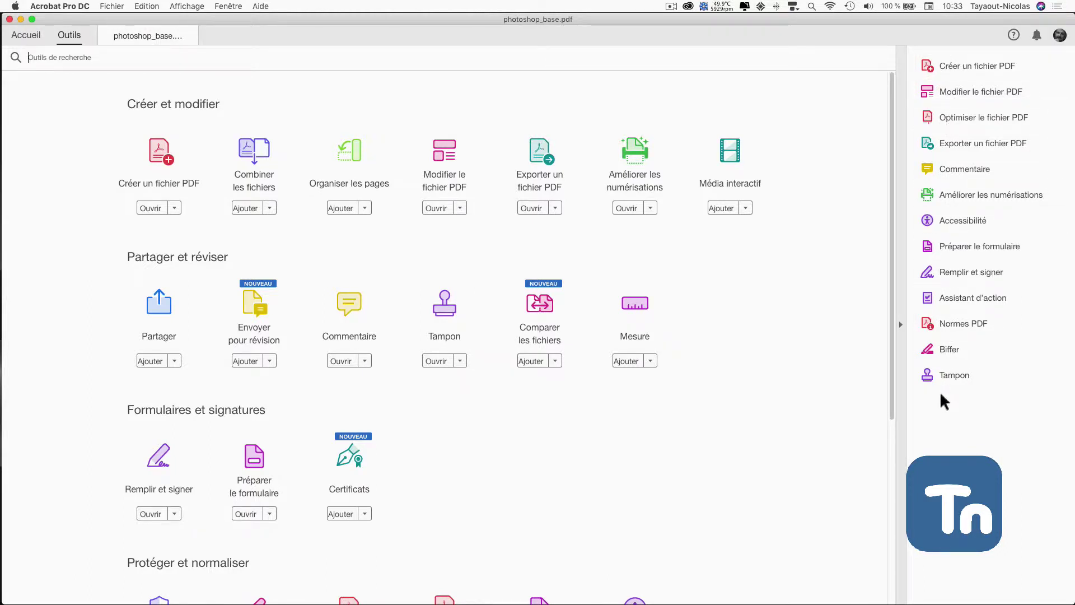
Place a note beside "18 heures - 3 jours" in photoshop_base.pdf and publish the comment "Vérifier le nombre de jours".
left_click(184, 45)
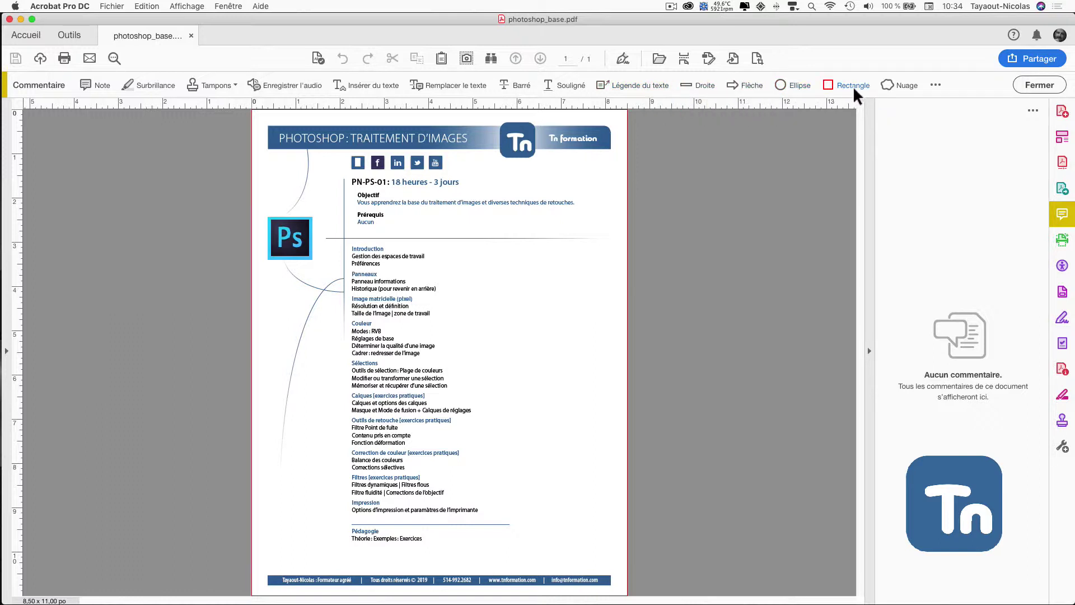
left_click(92, 85)
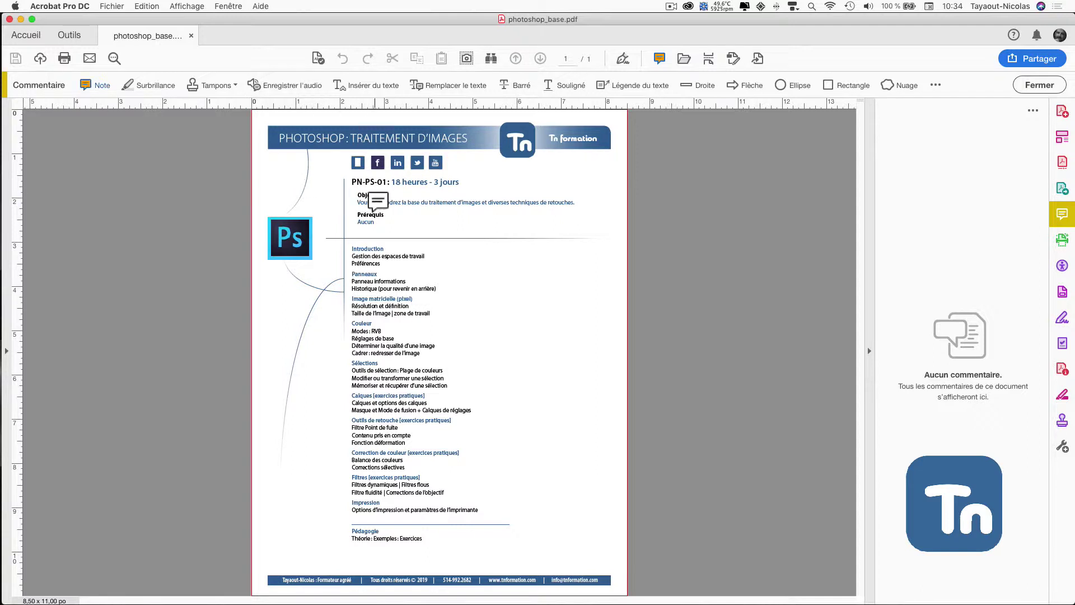
left_click(476, 177)
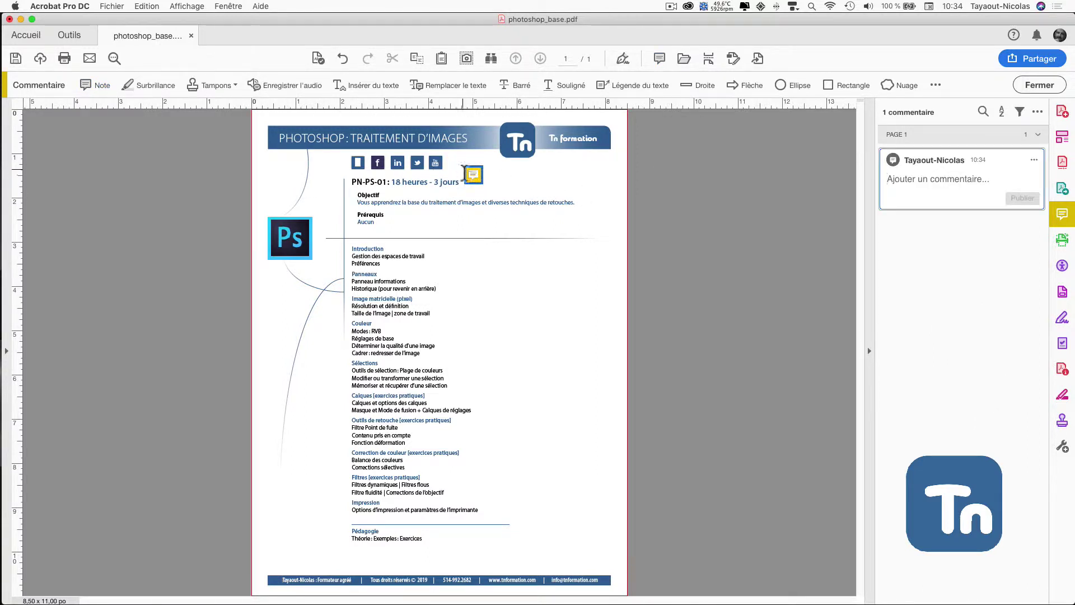
left_click(480, 178)
double_click(475, 176)
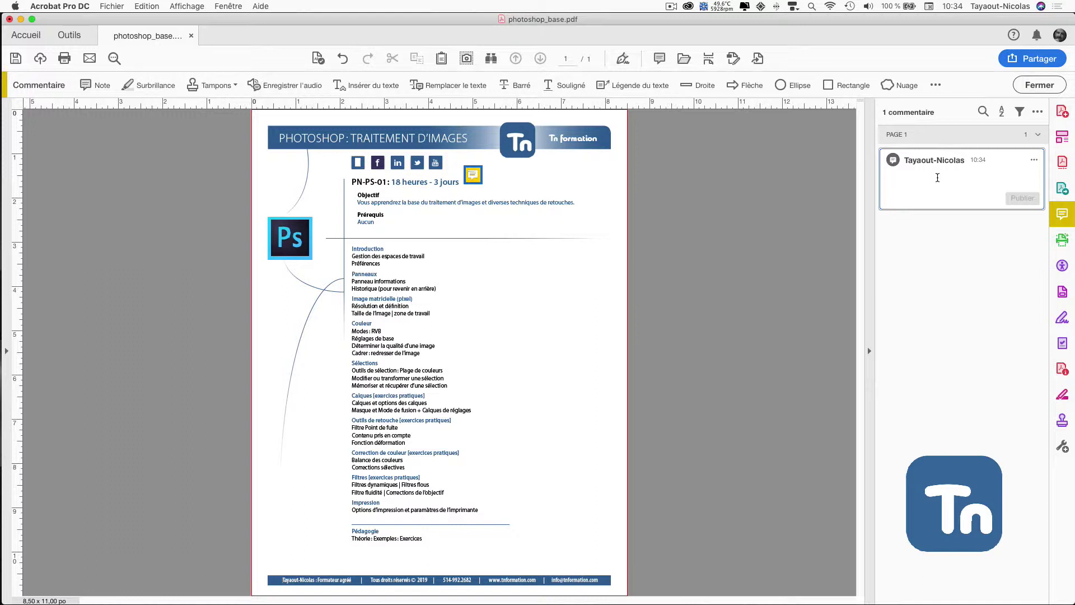
type("Vérifier")
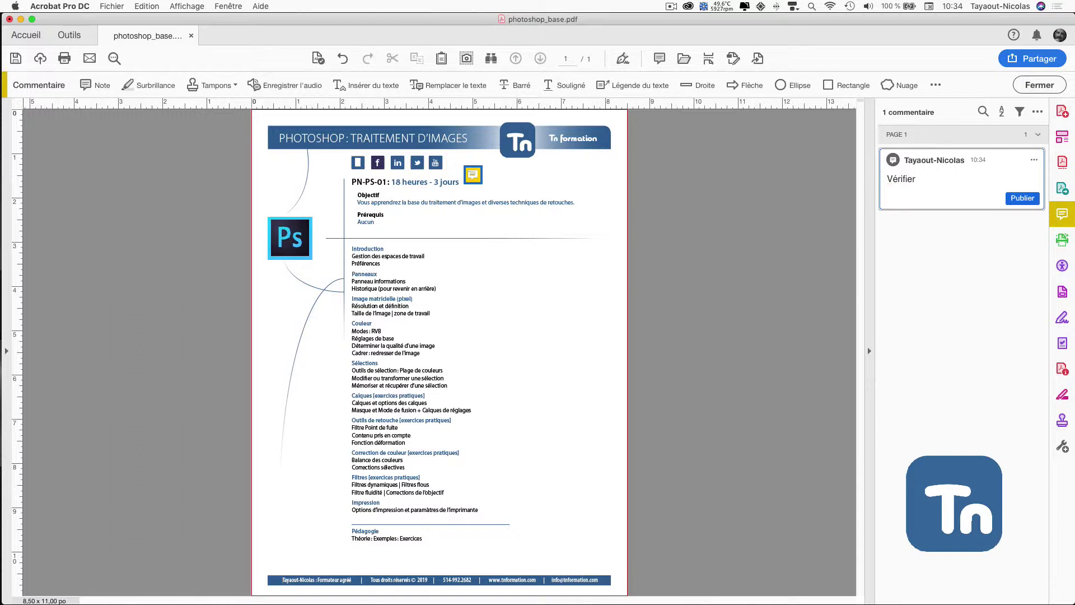
type(" le nombre de jours")
left_click(1024, 198)
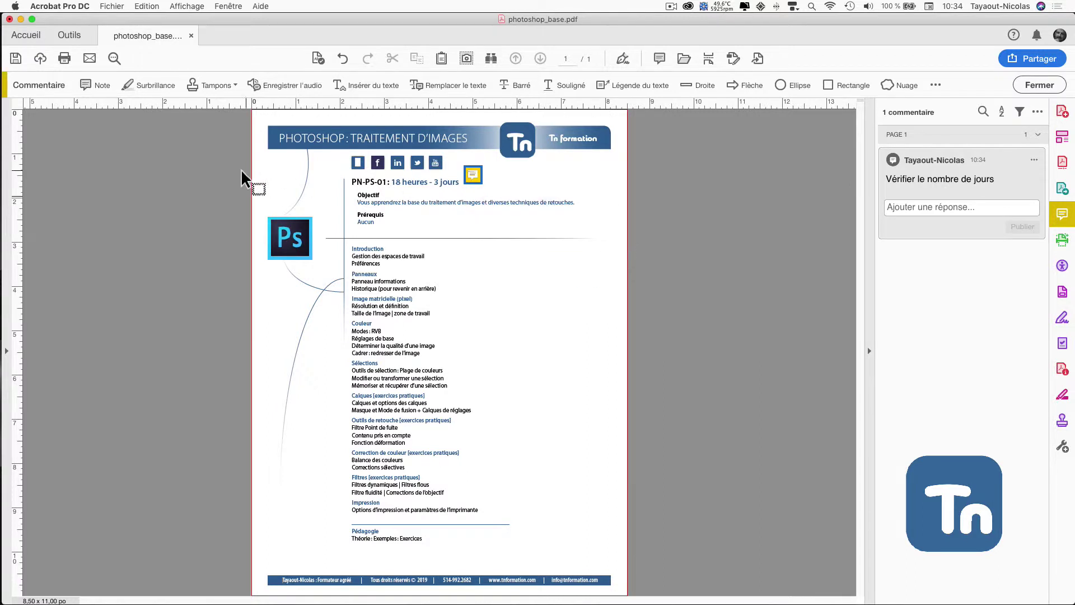
left_click(235, 84)
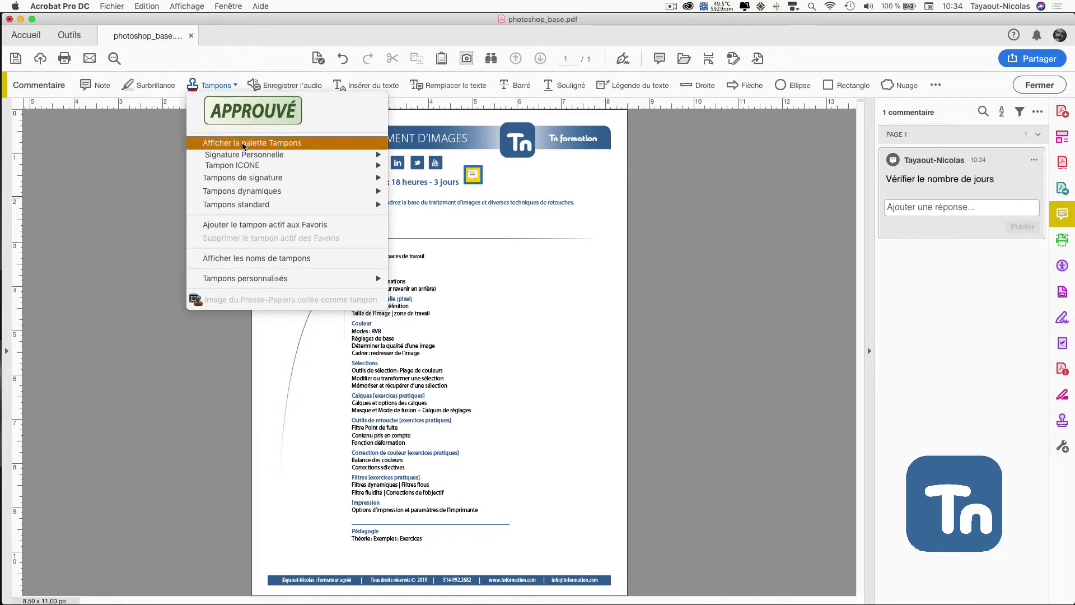
mouse_move(245, 158)
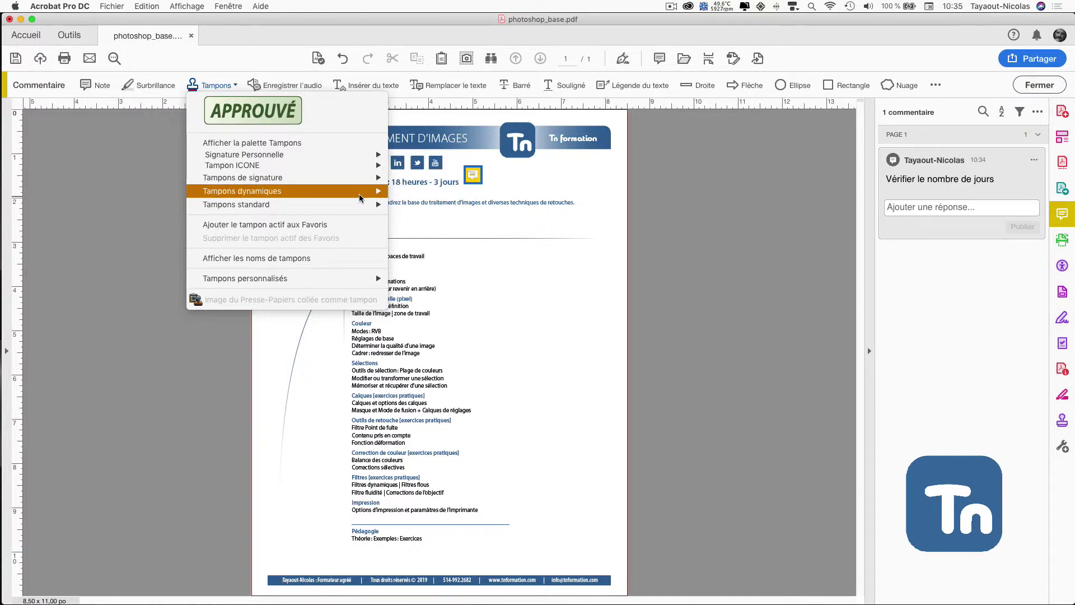
mouse_move(360, 204)
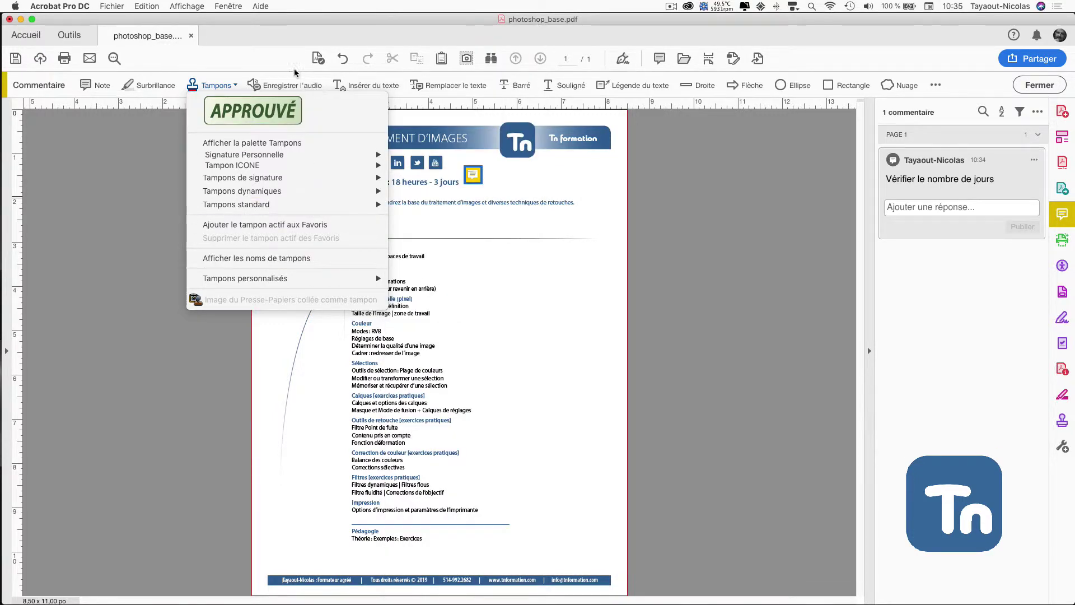
Highlight the text from "Panneau informations" to "Cadrer : redresser de l'image" and publish the comment "Modifier l'ordre de présentation" on it.
left_click(162, 88)
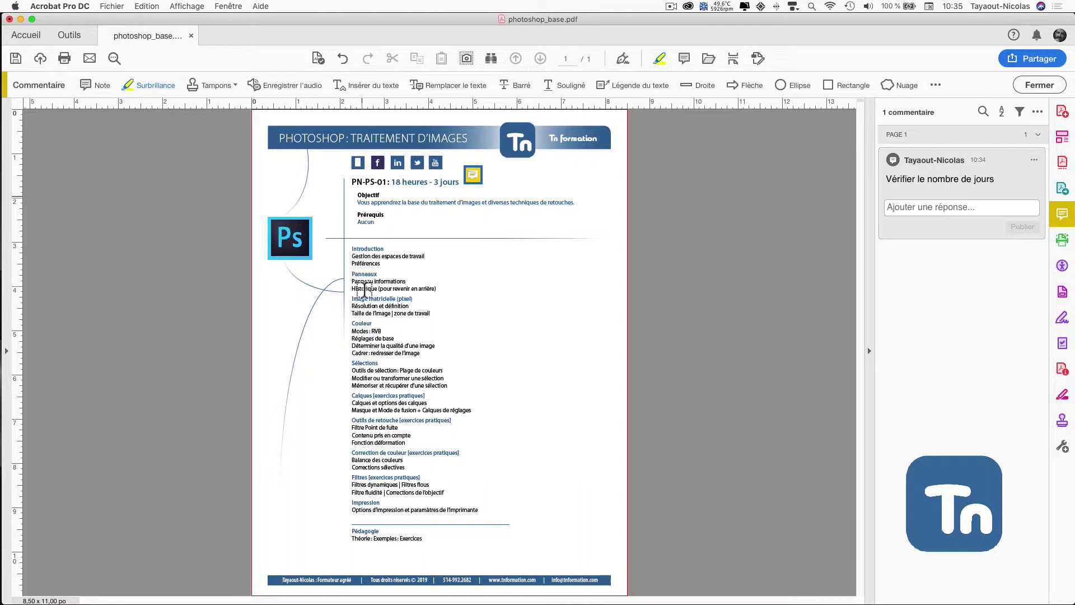
left_click_drag(352, 280, 435, 353)
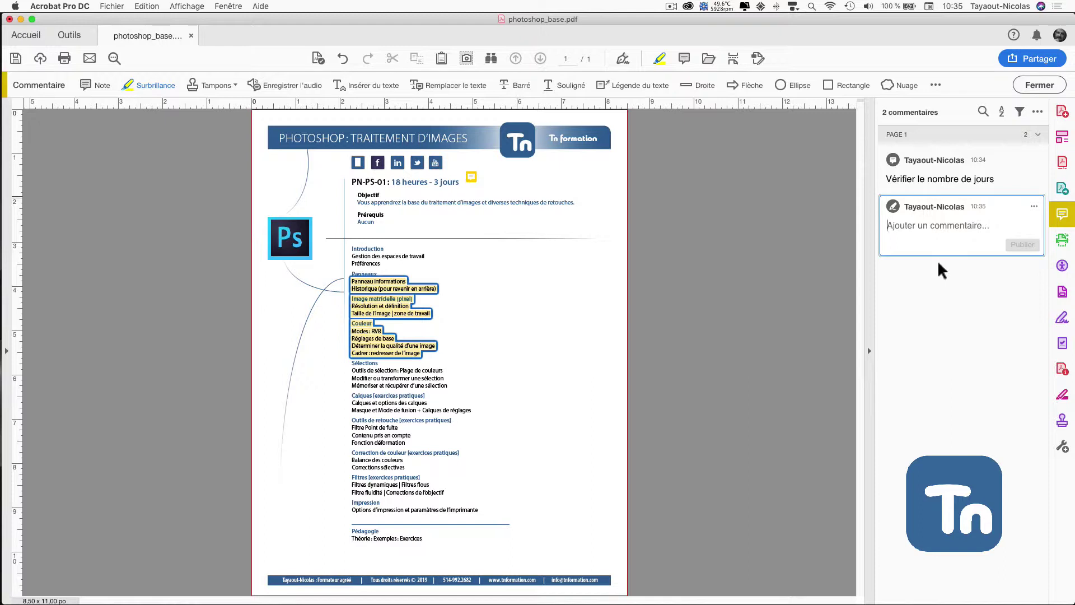
type("Modif")
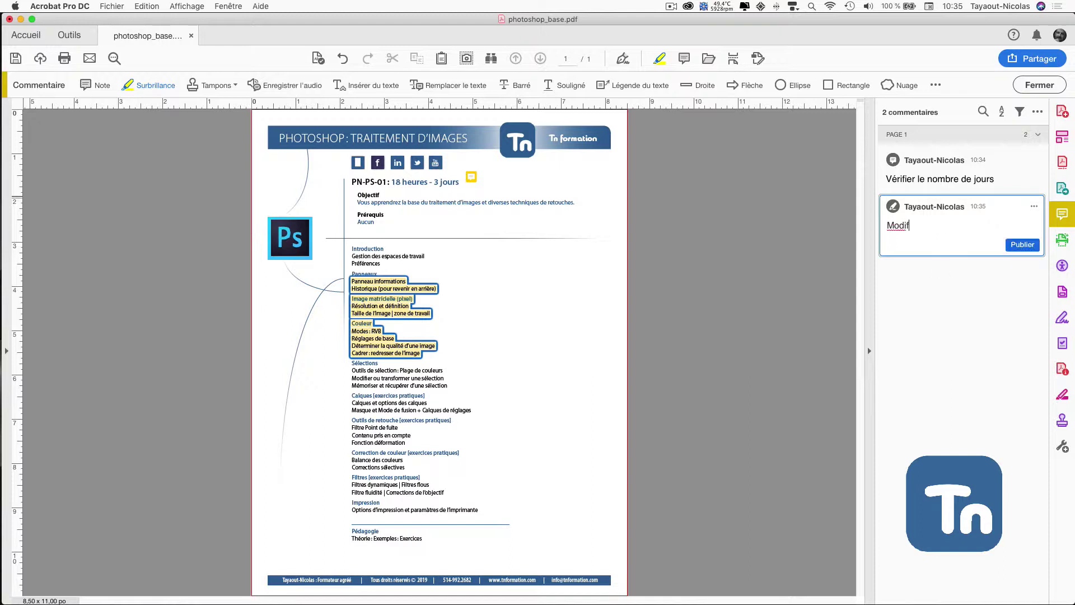
type("er l'ordre")
left_click(909, 225)
type("i")
left_click(962, 227)
type("de présentation")
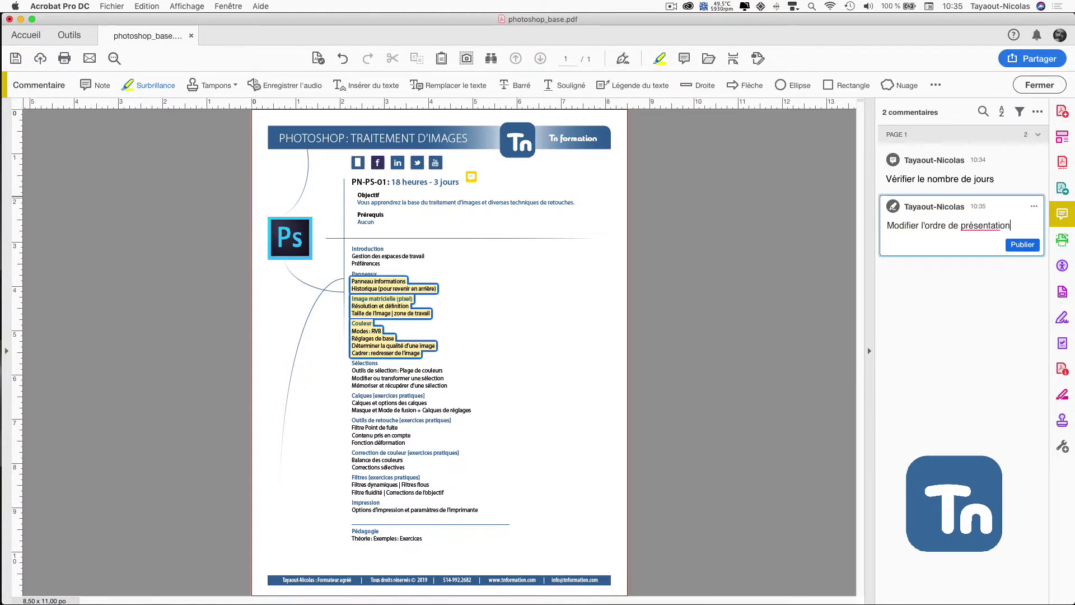
left_click(1020, 244)
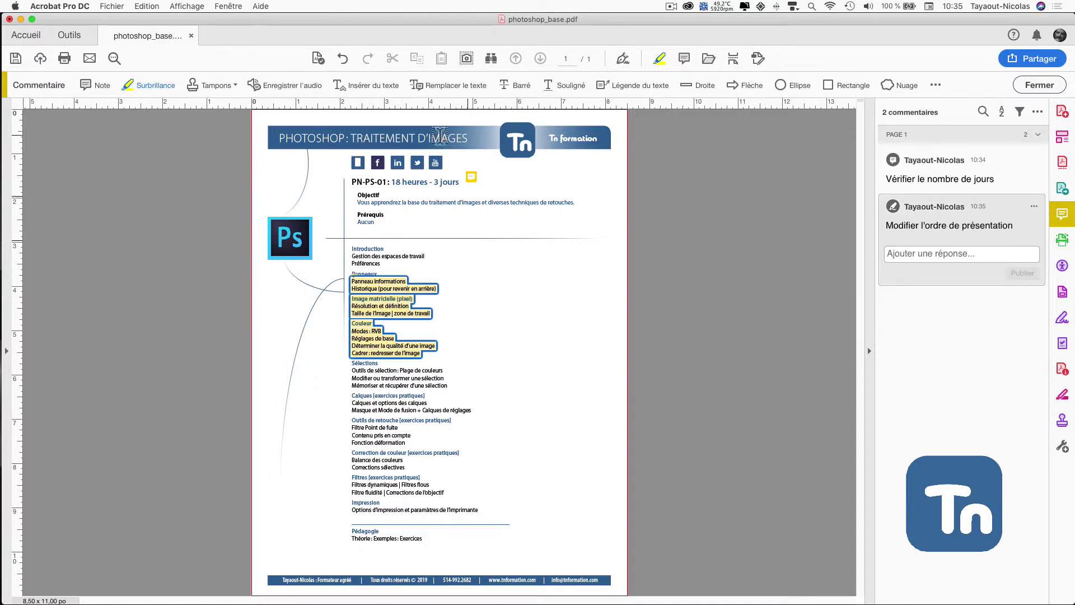
Under Sélections, place an insert-text mark in the "Plage de couleurs" line and strike through the two lines below it.
left_click(374, 86)
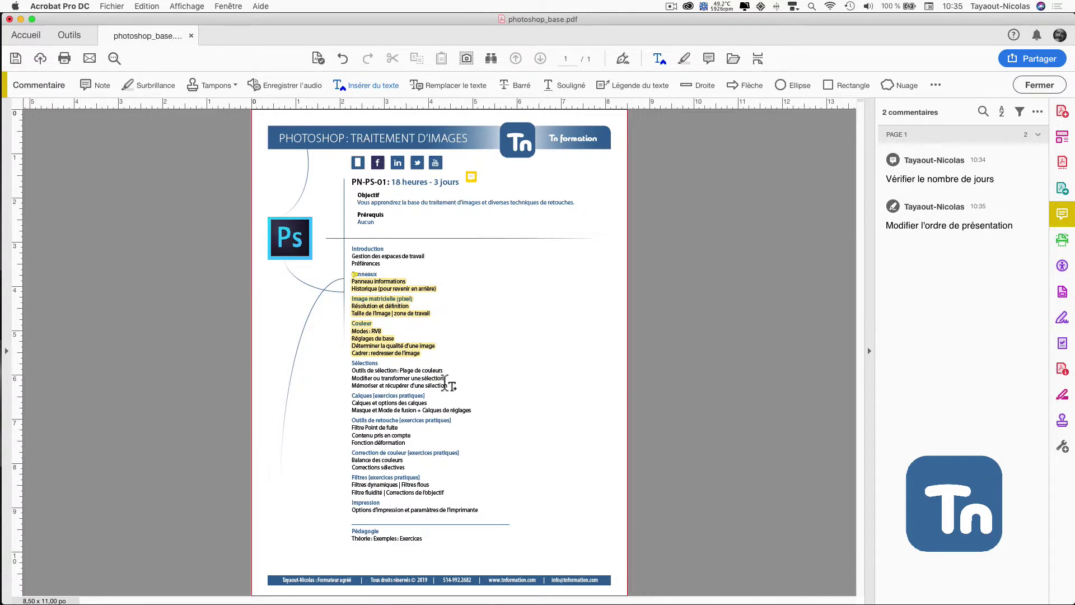
left_click(458, 371)
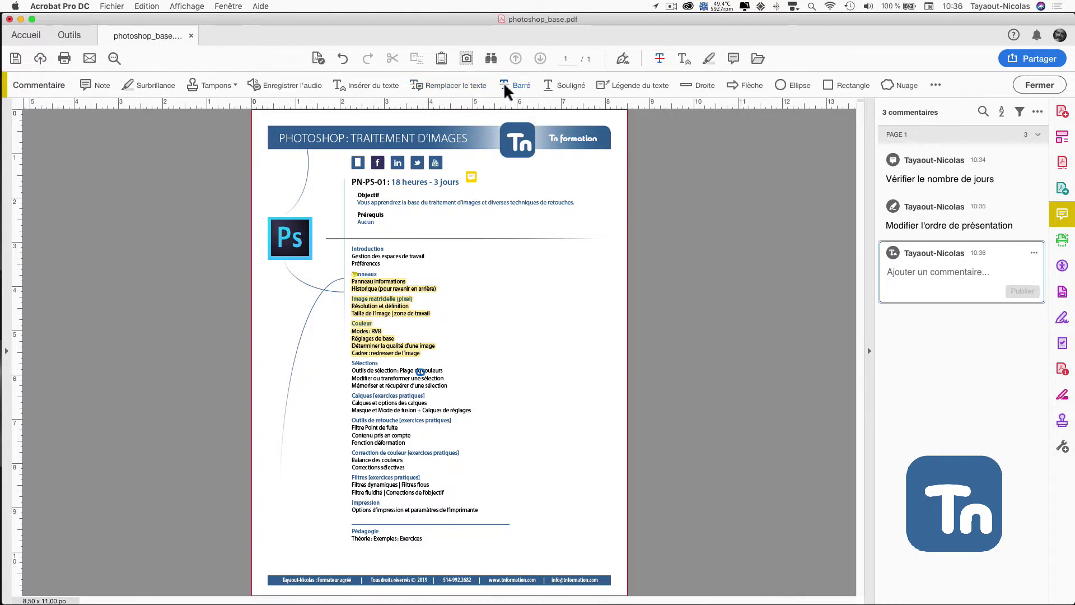
left_click_drag(448, 388, 298, 371)
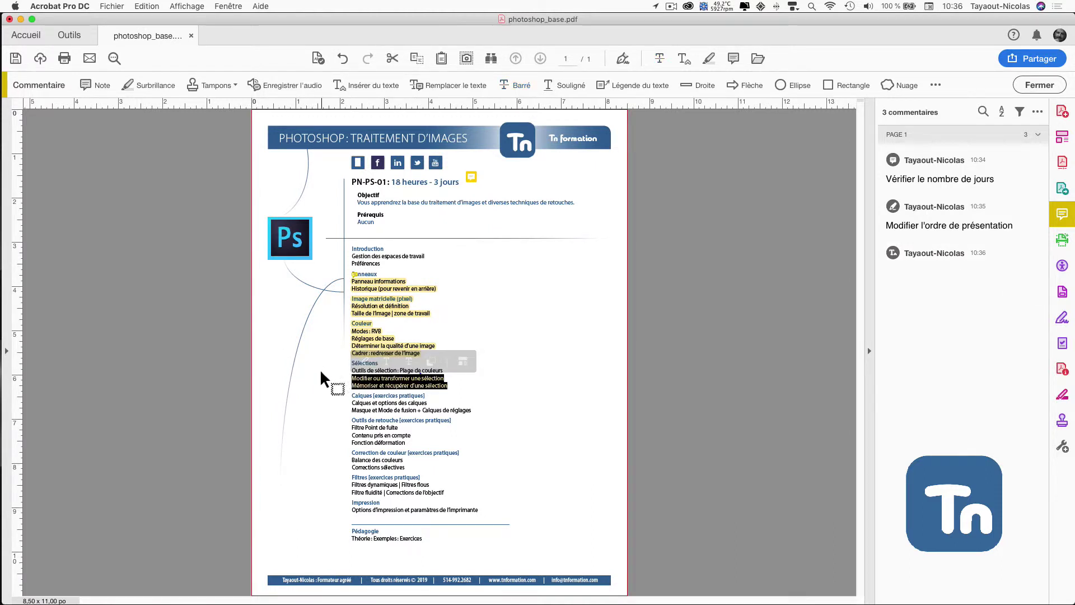
left_click(472, 408)
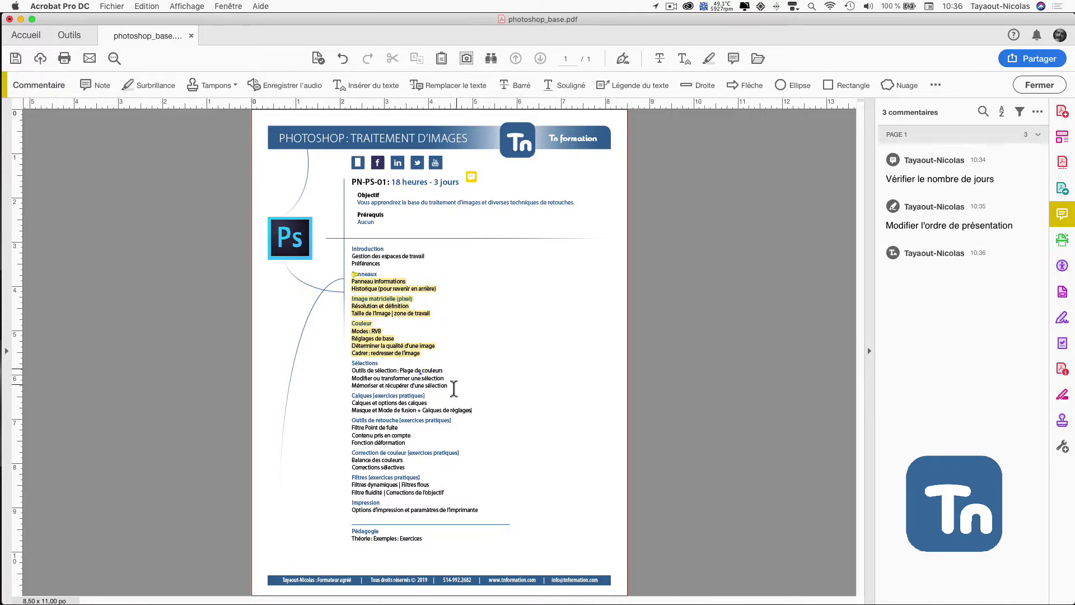
left_click_drag(453, 388, 357, 385)
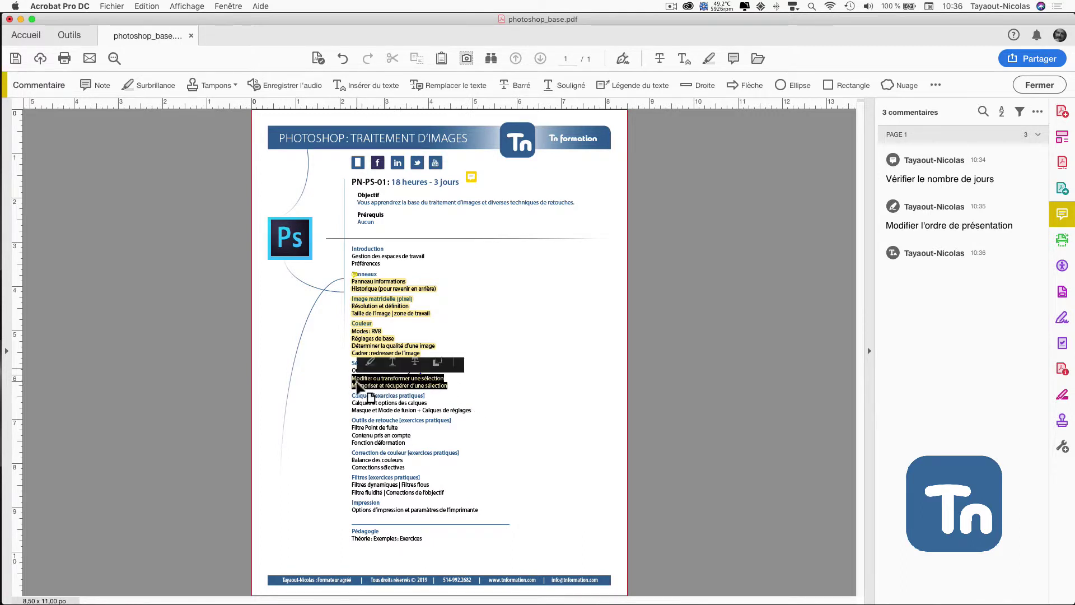
left_click(501, 87)
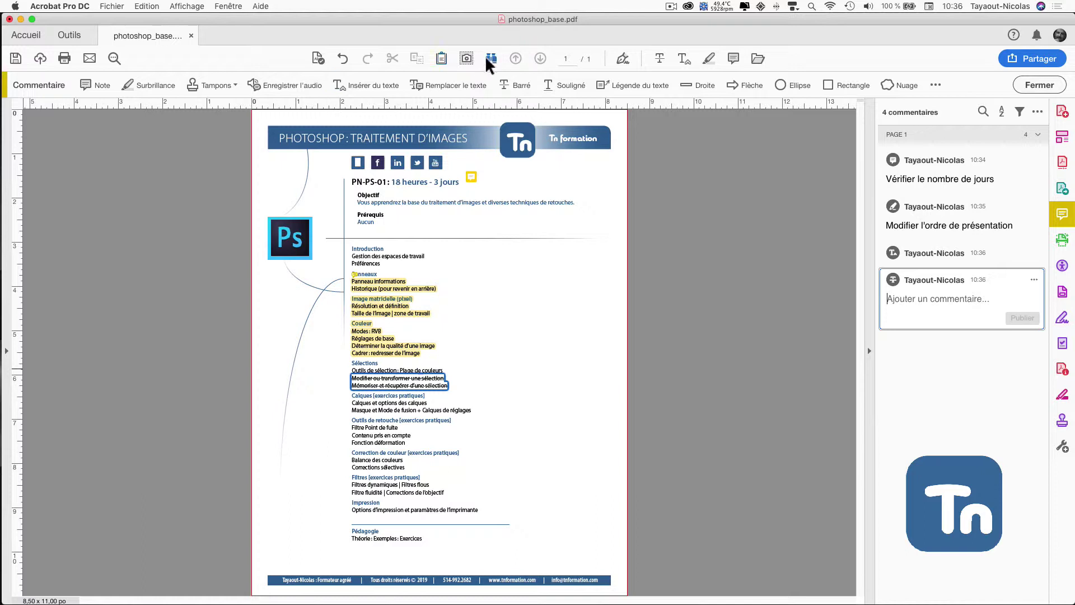
left_click(683, 176)
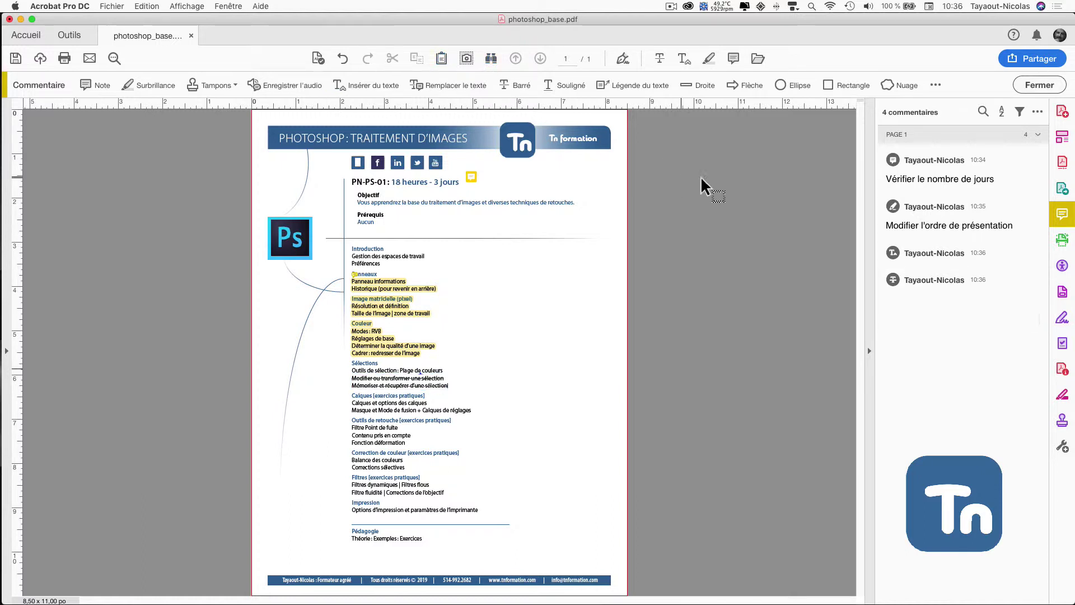
Add the comment "ajoute de toutes les couleurs" to the insert-text mark in the "Plage de couleurs" line.
key("super+equal")
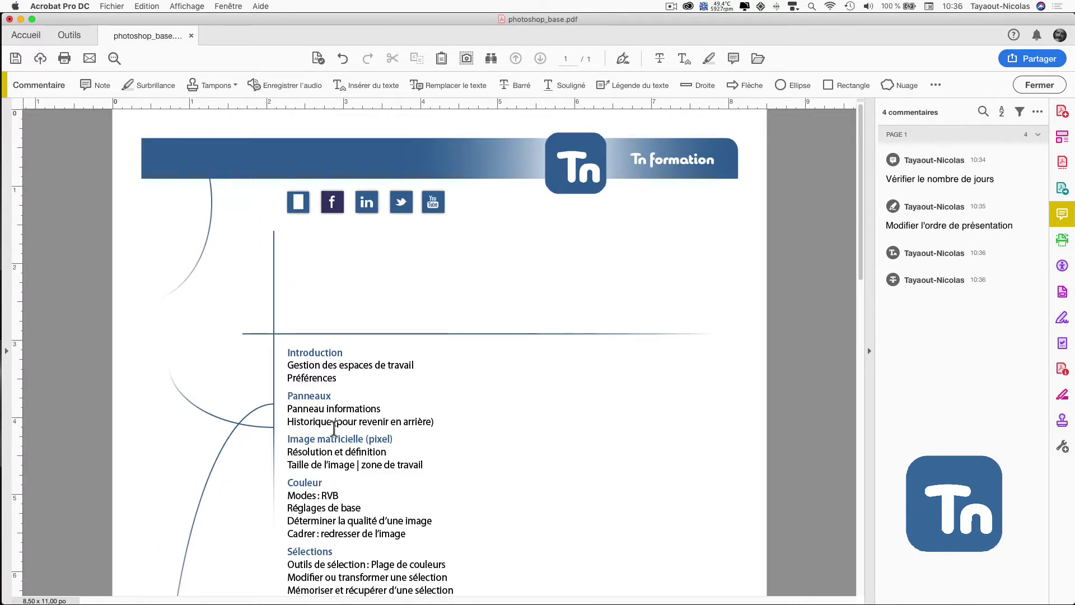
key("super+equal")
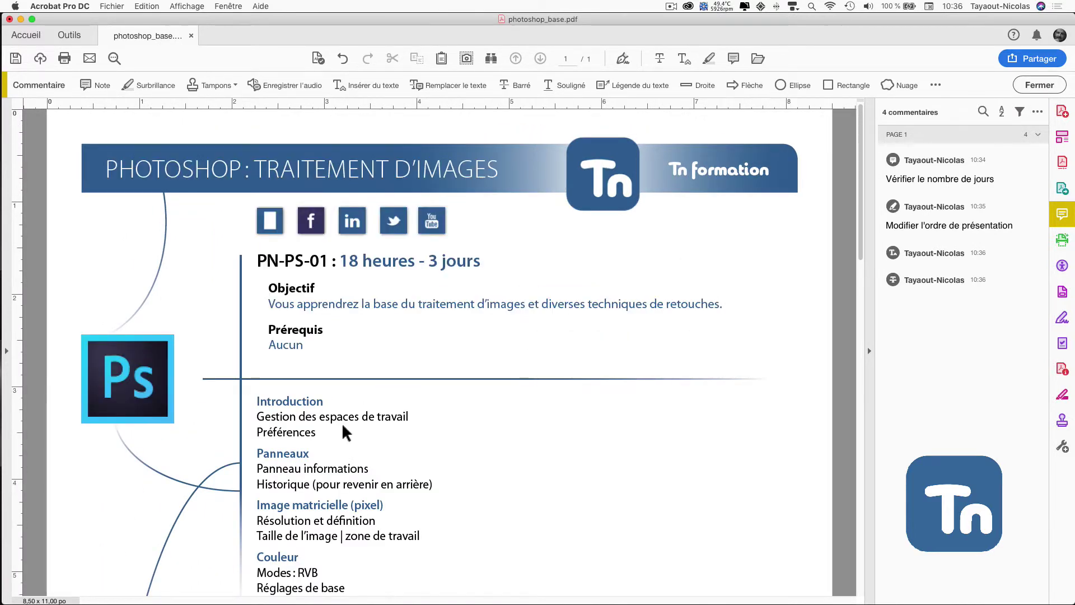
scroll(343, 427, "down", 5)
scroll(344, 427, "down", 1)
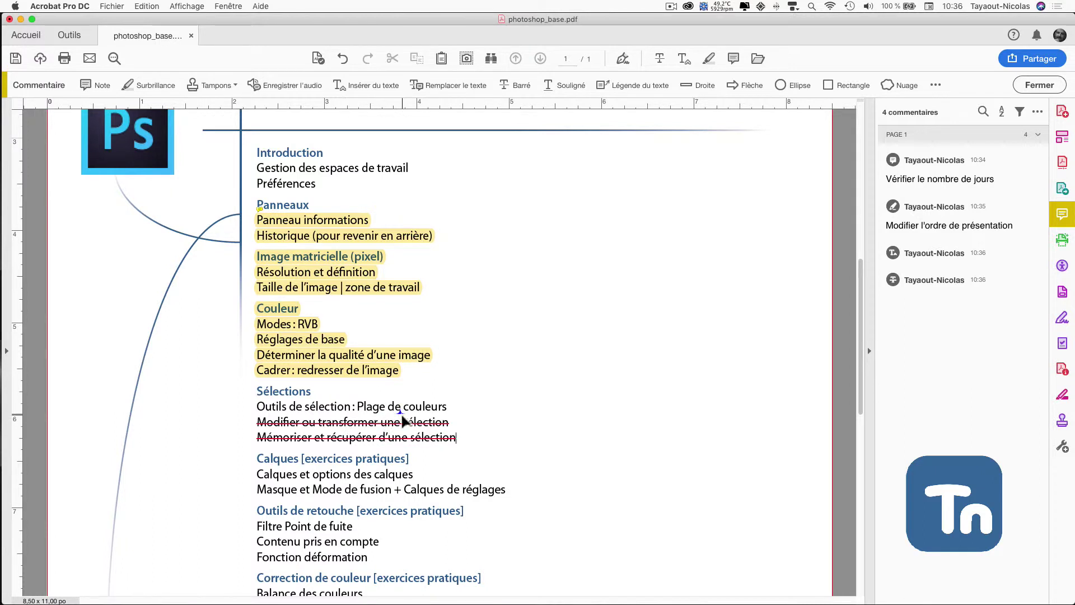
left_click(913, 253)
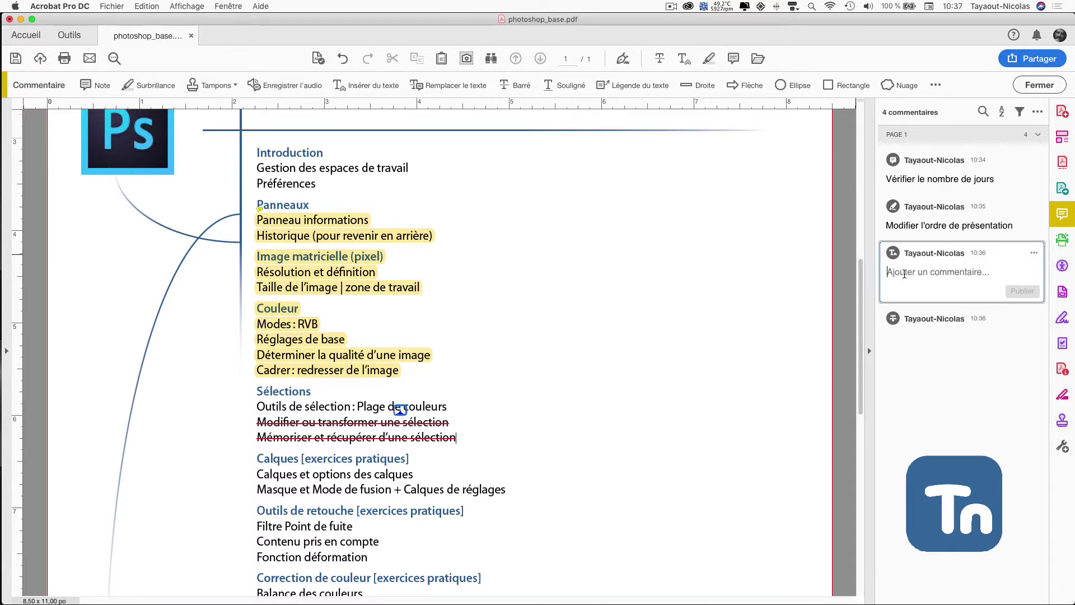
type("ajoute")
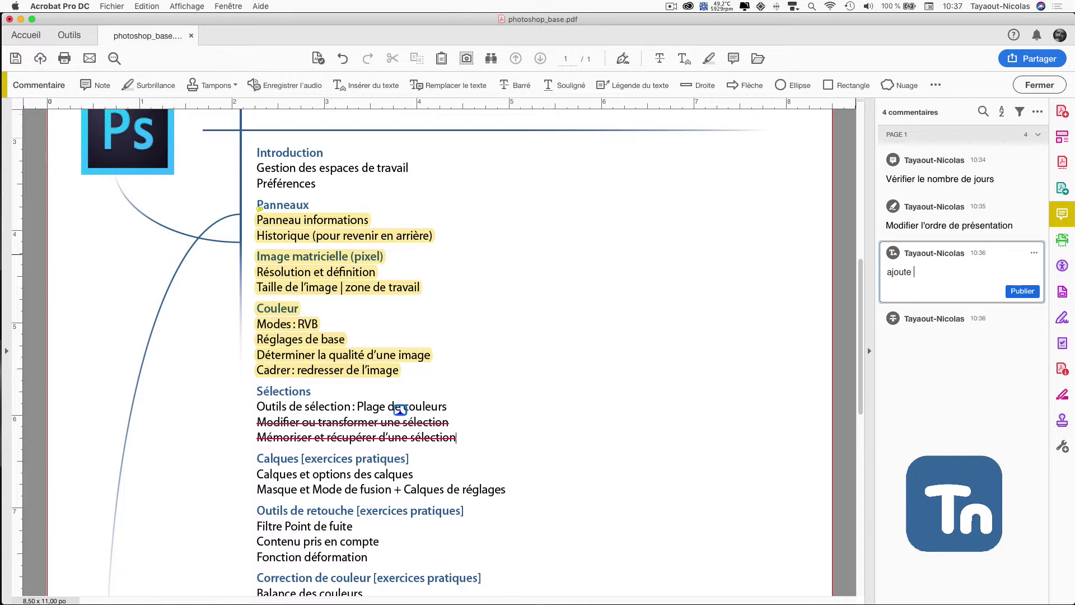
type(" de toutes l")
type("escouli")
type("er")
key("BackSpace")
key("BackSpace")
key("BackSpace")
key("BackSpace")
key("BackSpace")
key("BackSpace")
key("BackSpace")
type("couleurs")
Draw a red rectangle annotation around the block from "Panneau informations" down to the struck-through lines under Sélections.
scroll(729, 130, "up", 1)
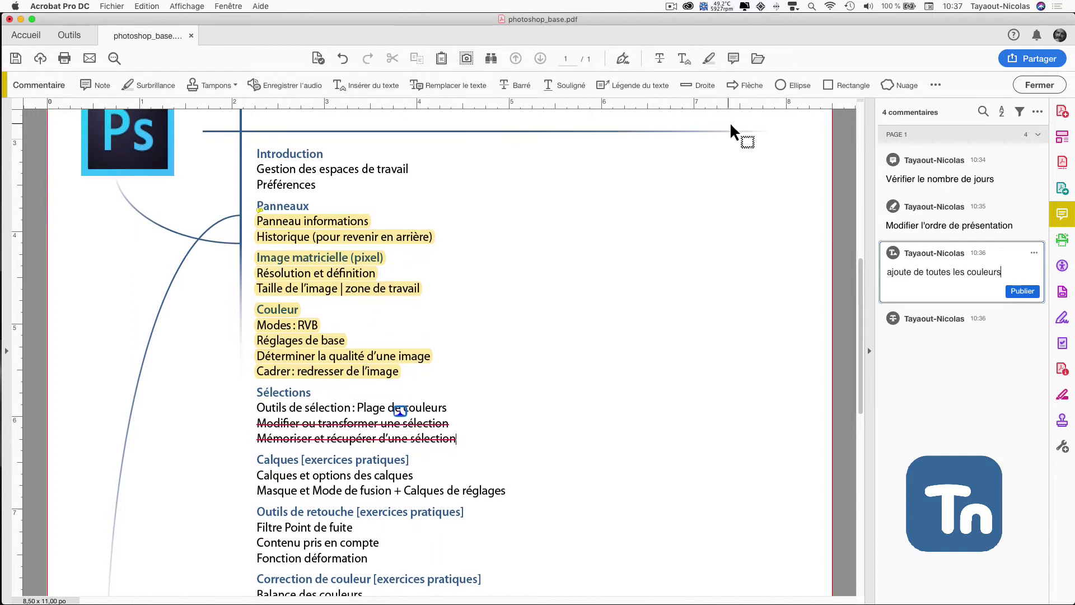
left_click(831, 84)
left_click_drag(493, 217, 235, 434)
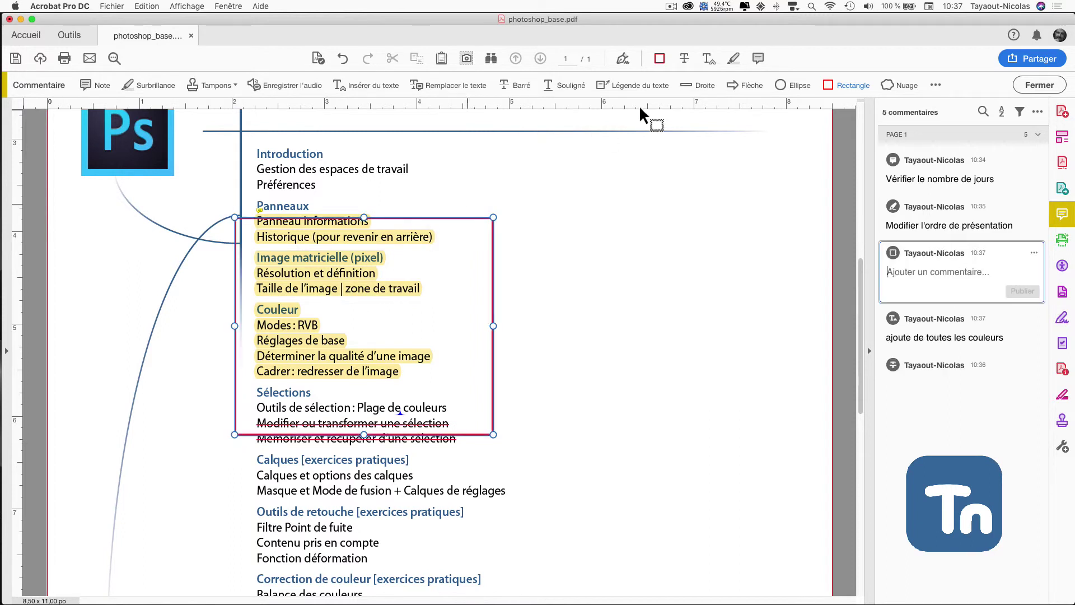
left_click(936, 85)
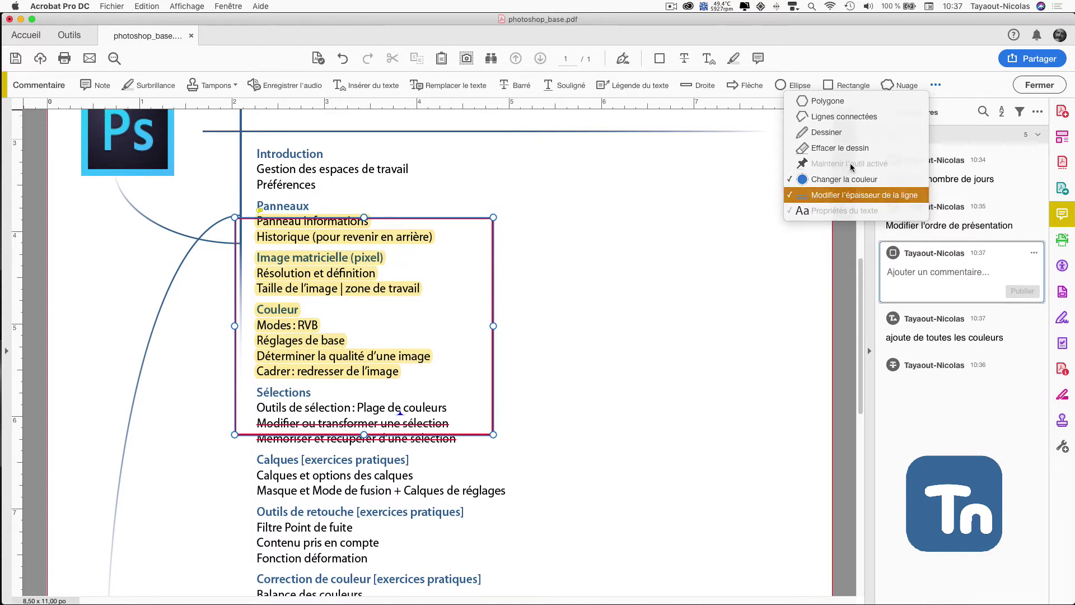
left_click(819, 196)
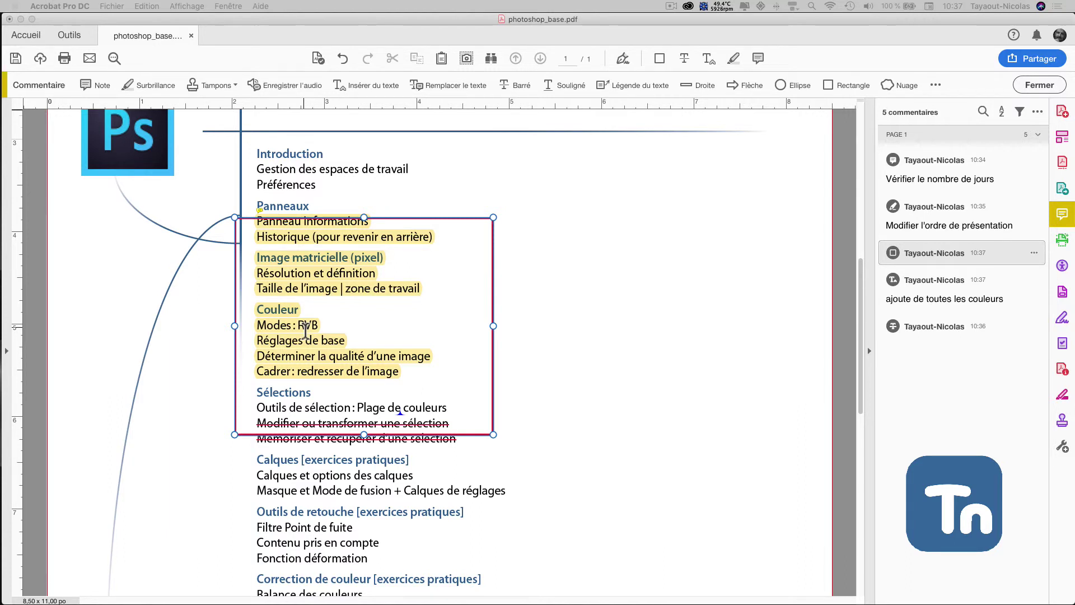
Try to save the document as a Reader Extended PDF with the commenting and measuring functions enabled.
left_click(112, 6)
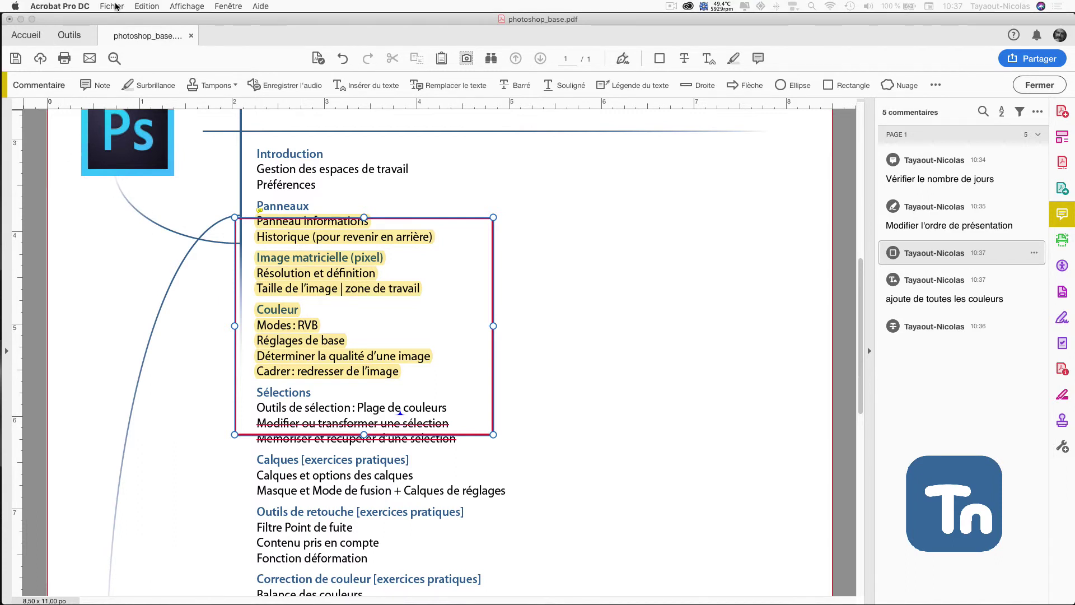
mouse_move(122, 91)
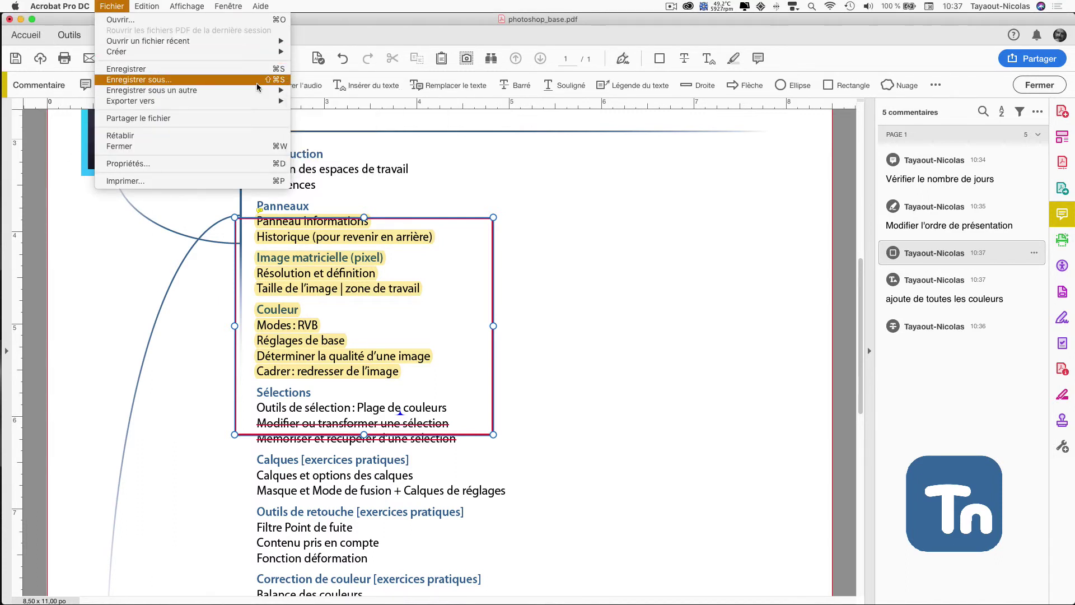
mouse_move(326, 114)
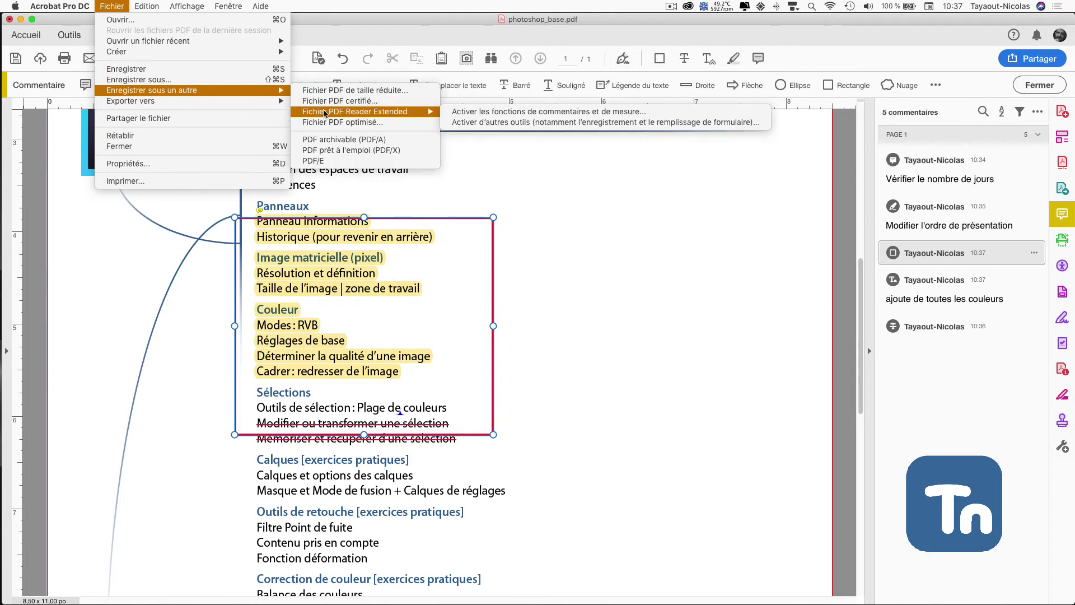
left_click(471, 114)
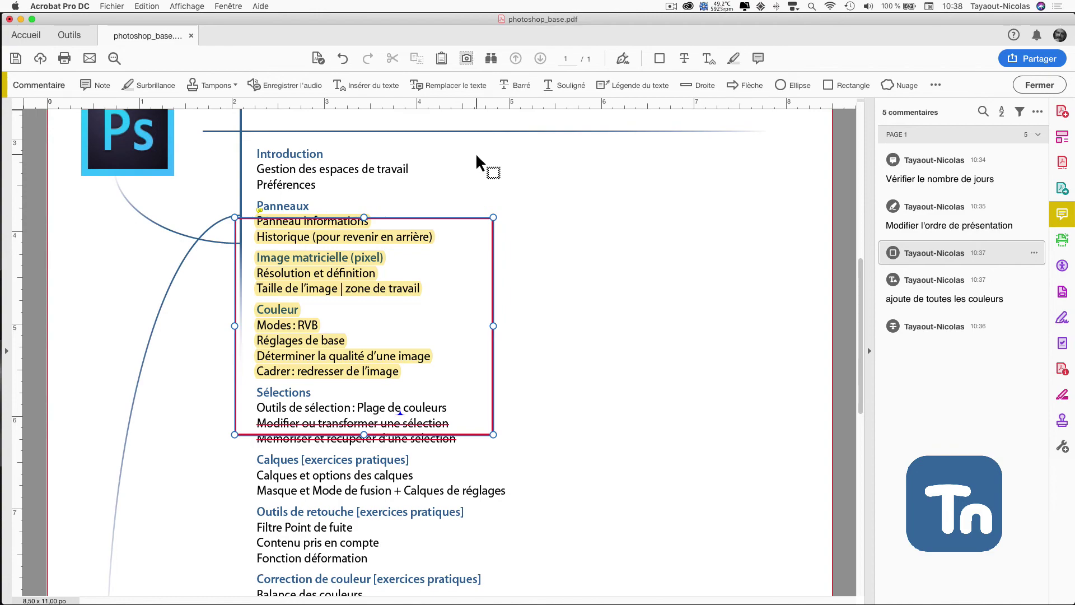
left_click(671, 7)
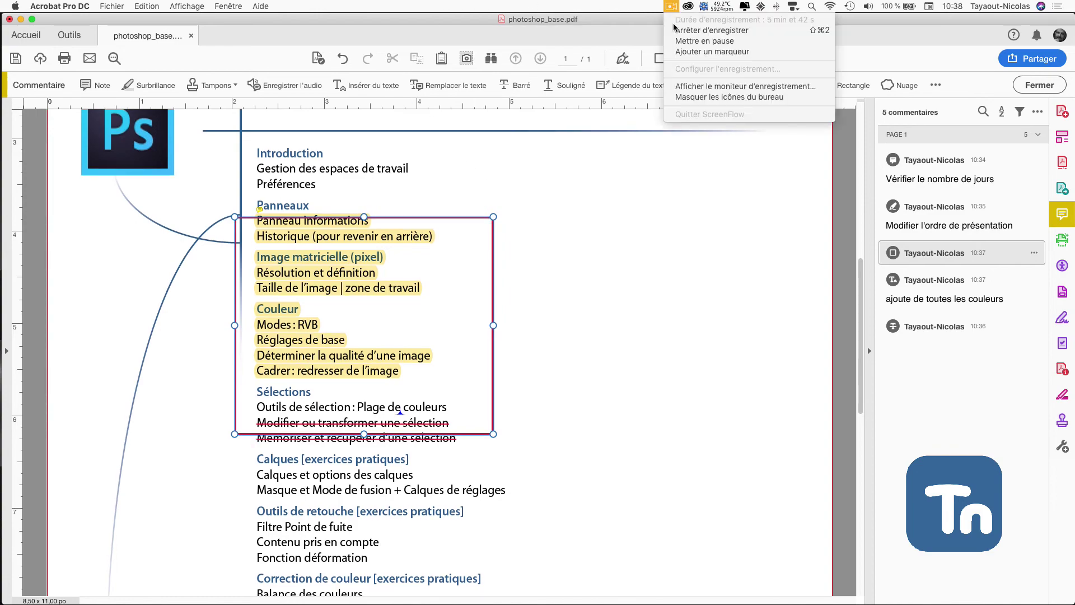